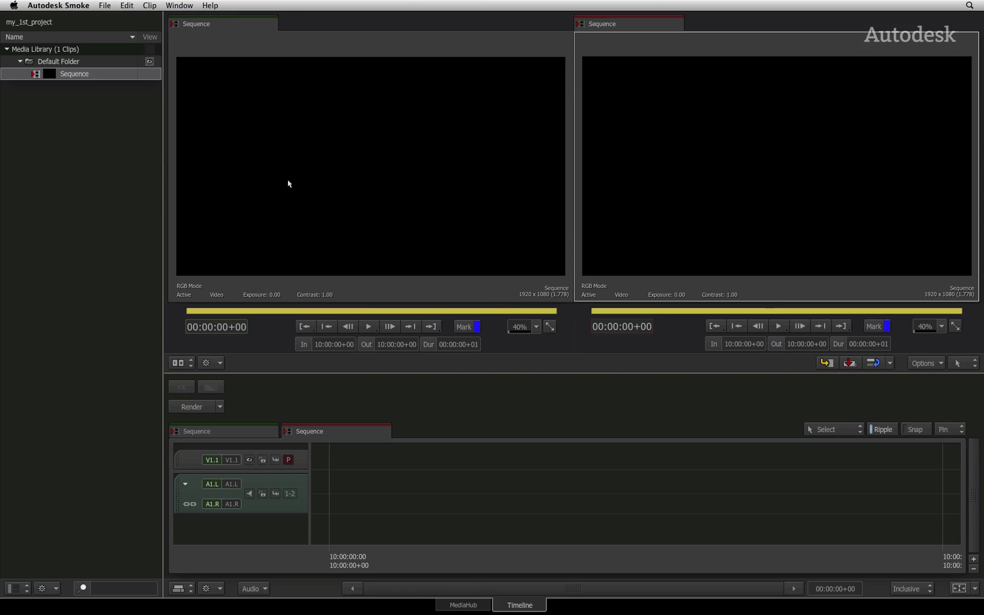
Check the File menu and the Default Folder context menu, then switch to the MediaHub browser
{"action": "left_click", "coordinate": [106, 5]}
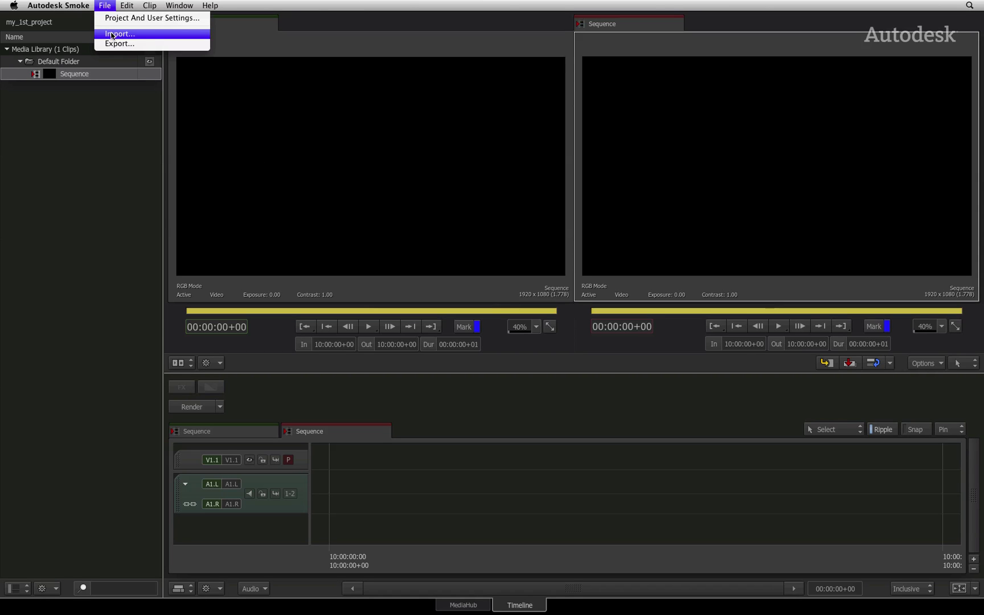
{"action": "left_click", "coordinate": [112, 35]}
{"action": "right_click", "coordinate": [77, 62]}
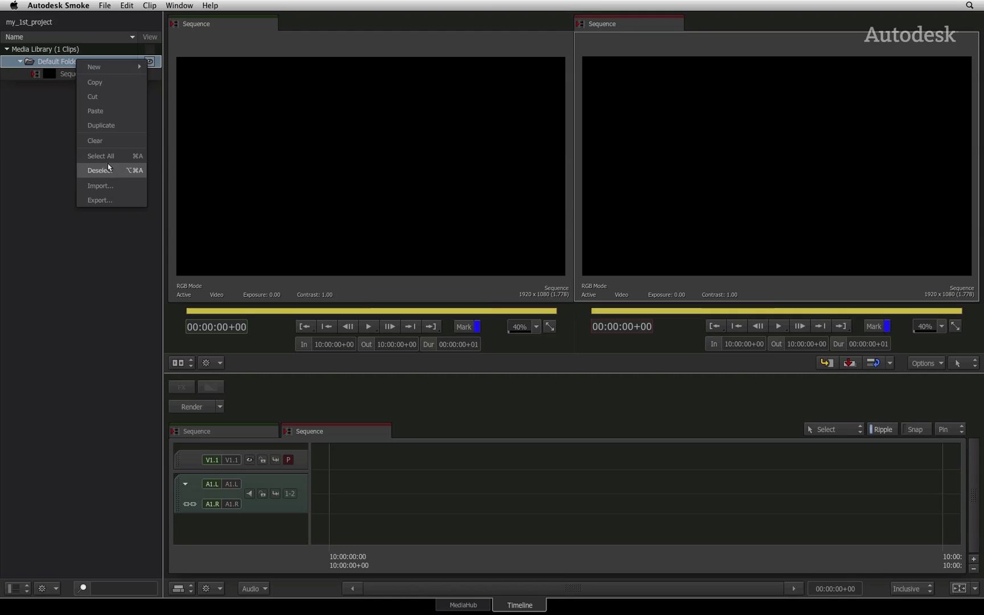
{"action": "left_click", "coordinate": [112, 186]}
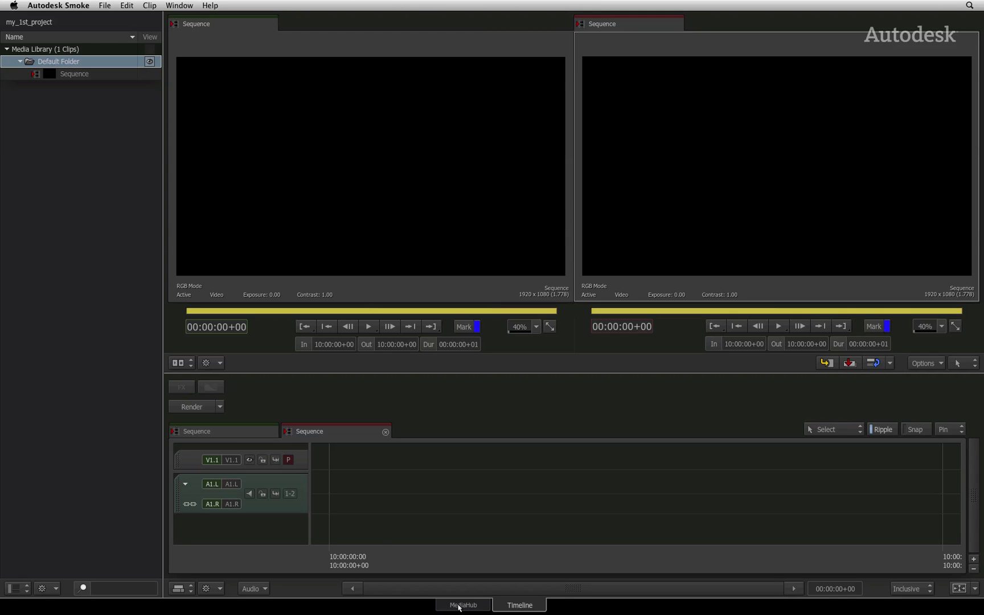
{"action": "left_click", "coordinate": [479, 606]}
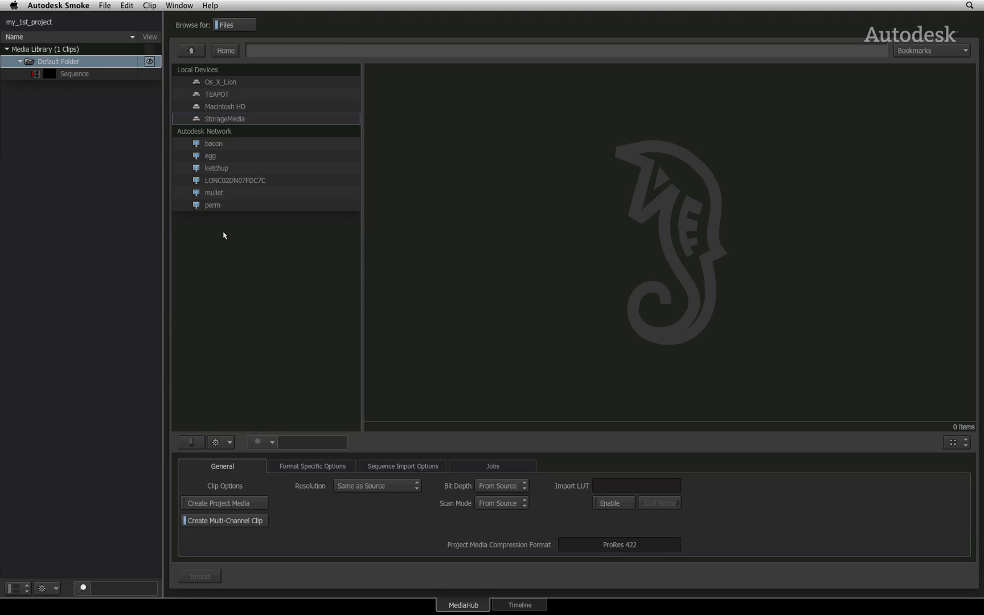
Browse StorageMedia > Smoke101_Elements > Thomson_Project to show its clips
{"action": "double_click", "coordinate": [233, 121]}
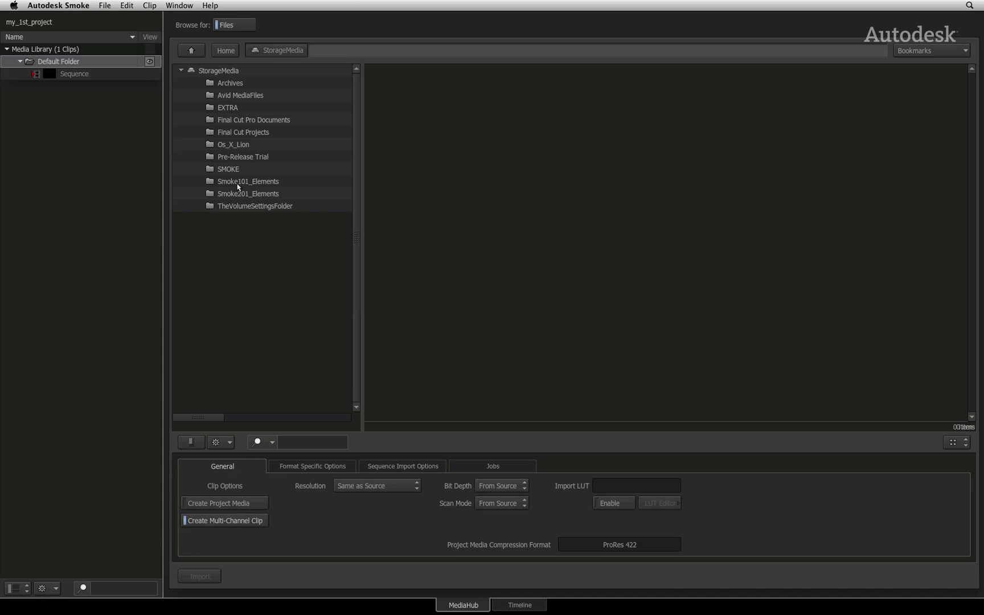
{"action": "double_click", "coordinate": [238, 182]}
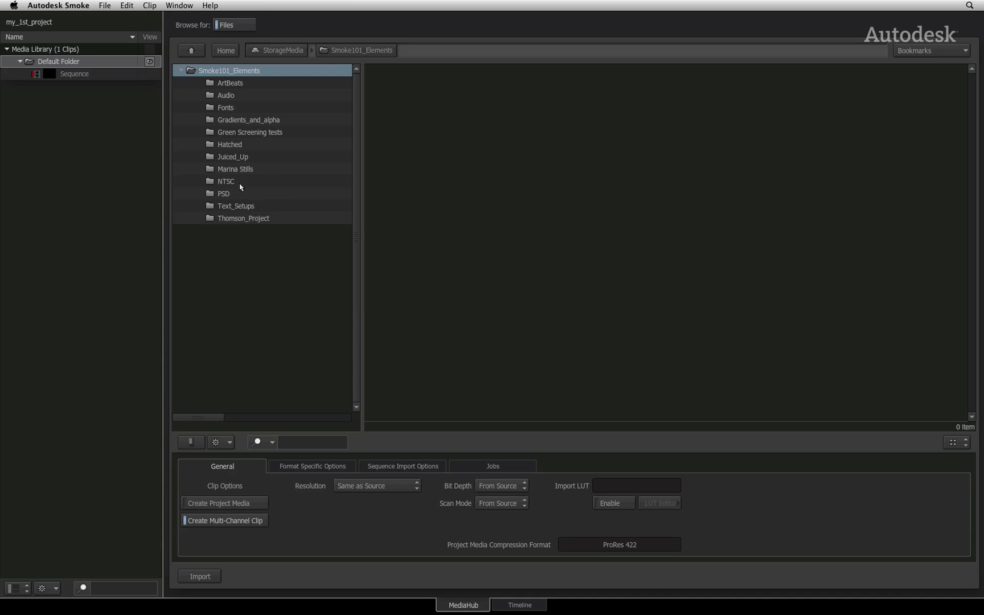
{"action": "left_click", "coordinate": [240, 220]}
{"action": "double_click", "coordinate": [240, 220]}
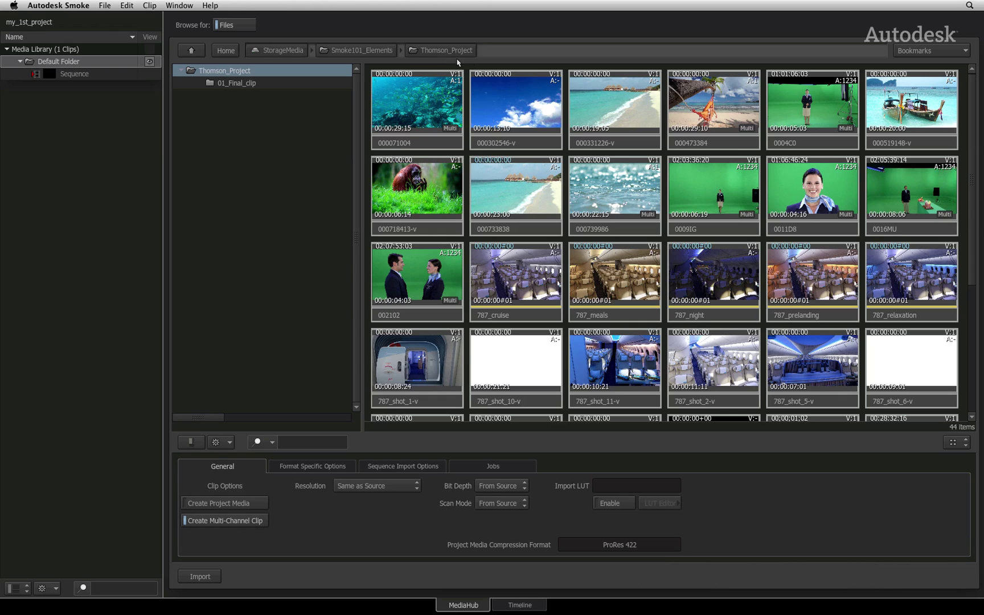
Add a bookmark for the Thomson_Project folder and confirm it in the Bookmarks list
{"action": "left_click", "coordinate": [964, 51]}
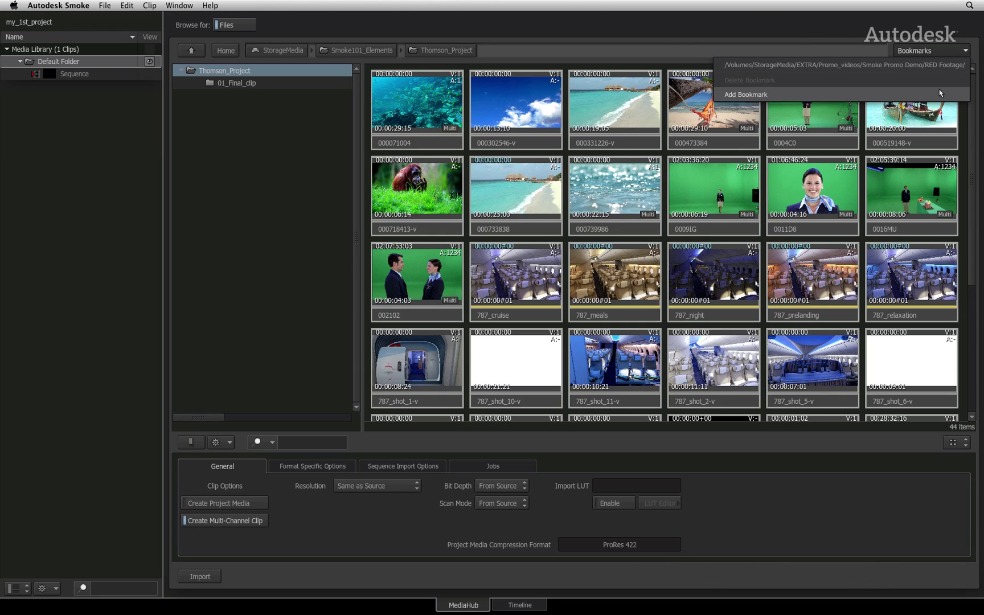
{"action": "left_click", "coordinate": [940, 93]}
{"action": "left_click", "coordinate": [948, 55]}
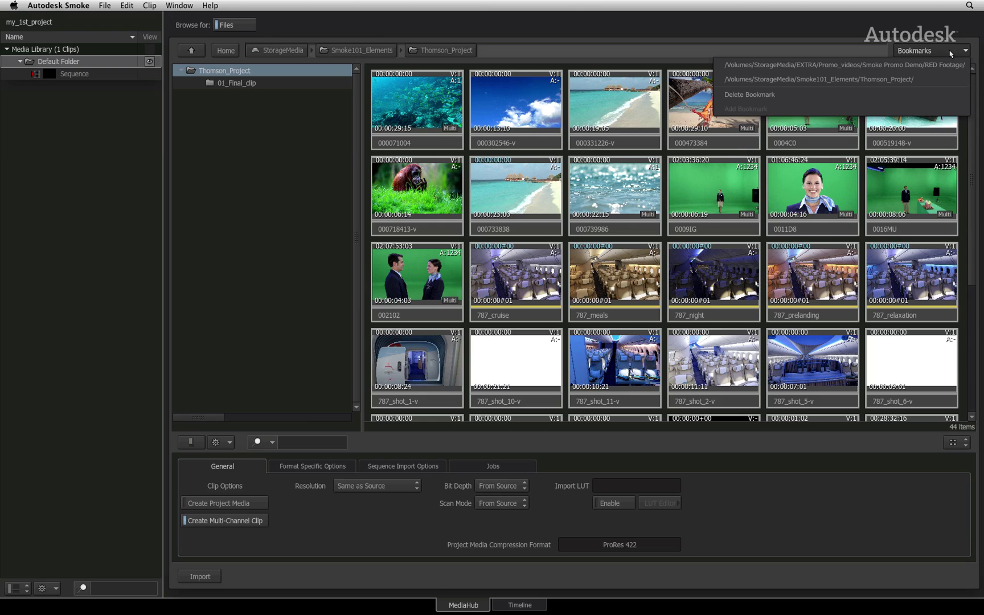
{"action": "left_click", "coordinate": [938, 79]}
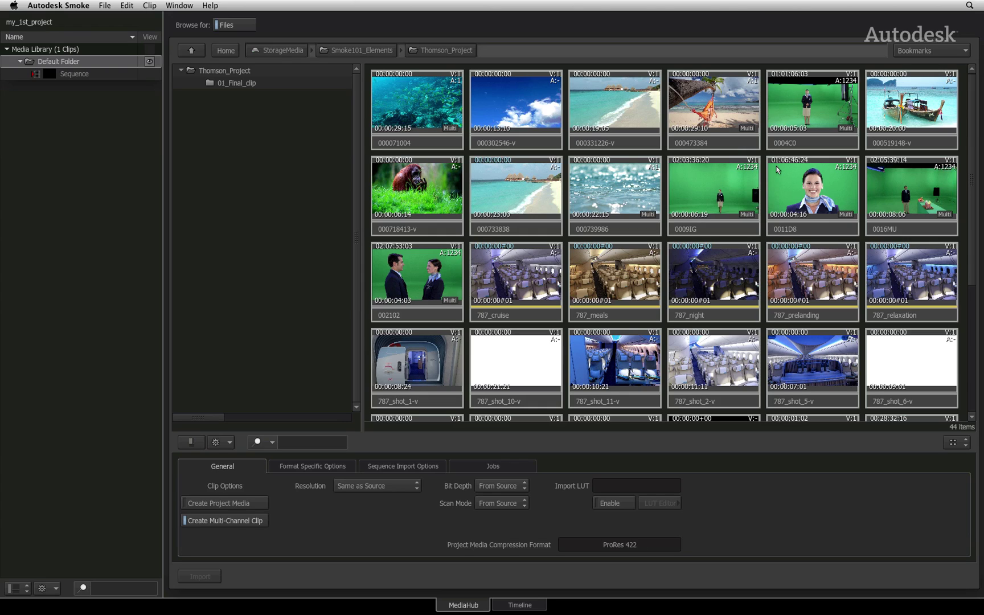
Open clip 0004C0 in the preview player and play it briefly
{"action": "left_click", "coordinate": [794, 146]}
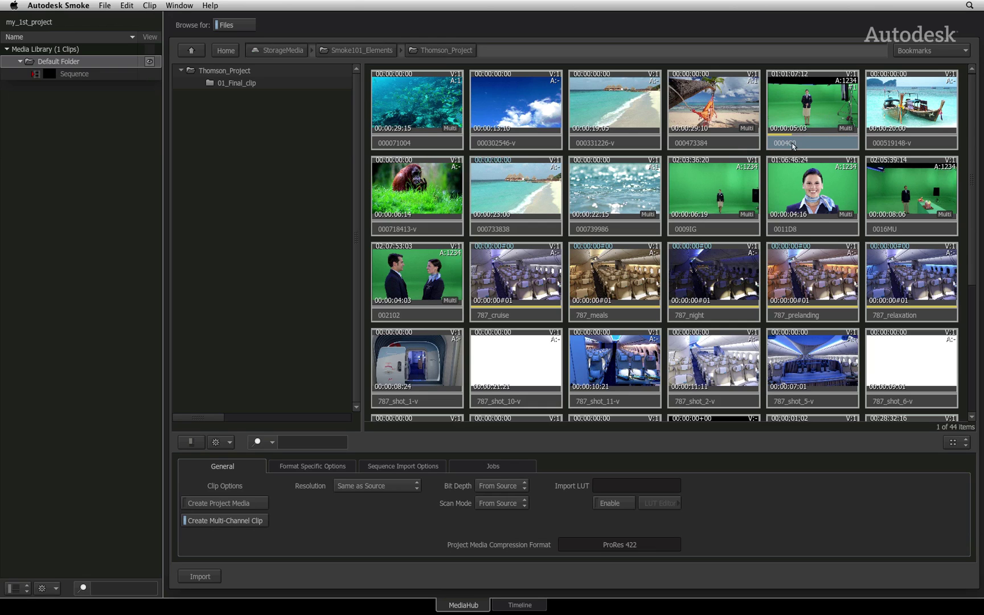
{"action": "double_click", "coordinate": [804, 145]}
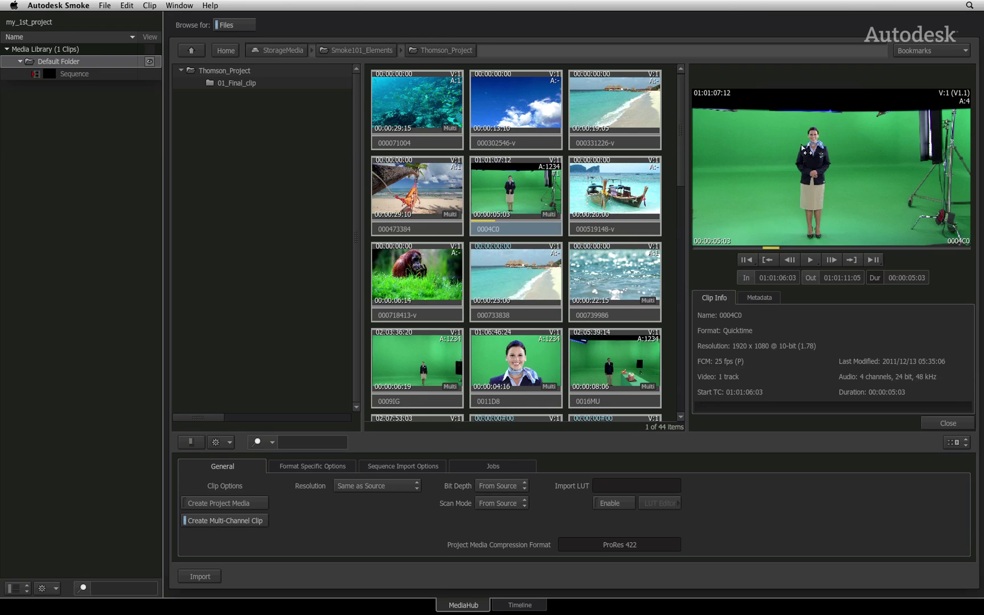
{"action": "left_click", "coordinate": [811, 260]}
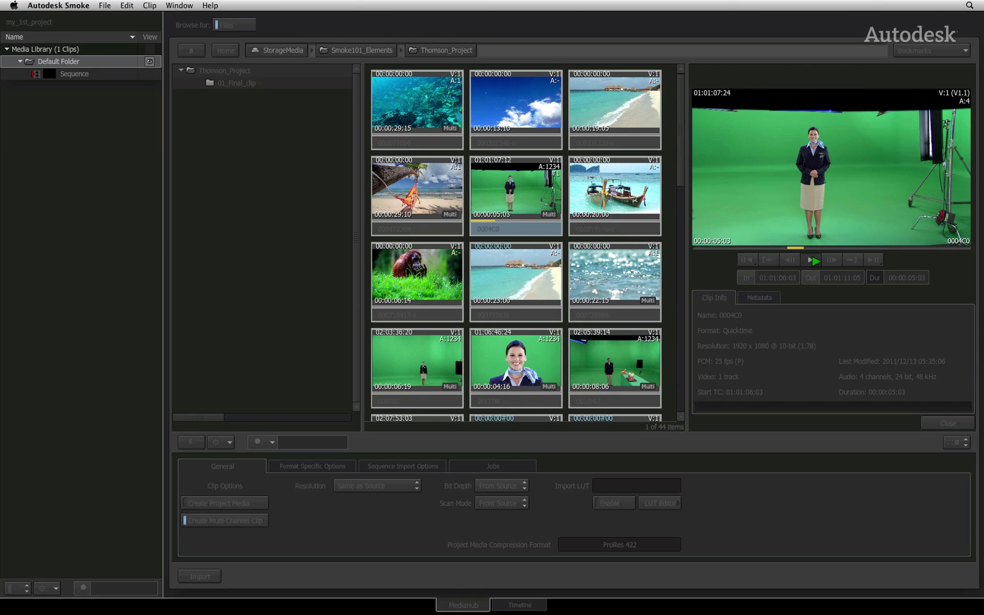
{"action": "left_click", "coordinate": [811, 260]}
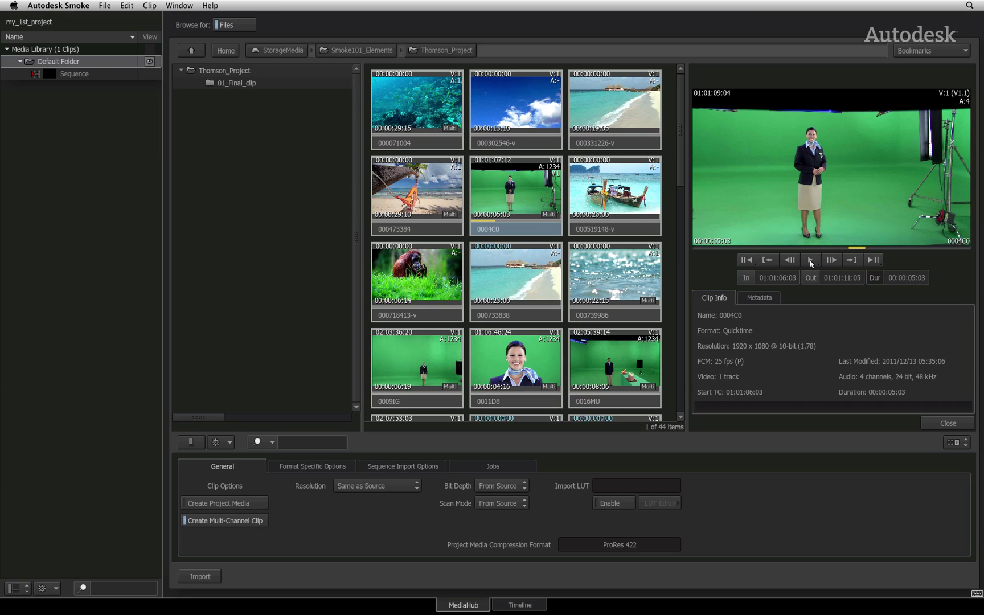
Review the 0004C0 Clip Info and Metadata tabs, showing ProRes 422 (HQ) at 1920 x 1080, 25 fps
{"action": "left_click", "coordinate": [761, 298]}
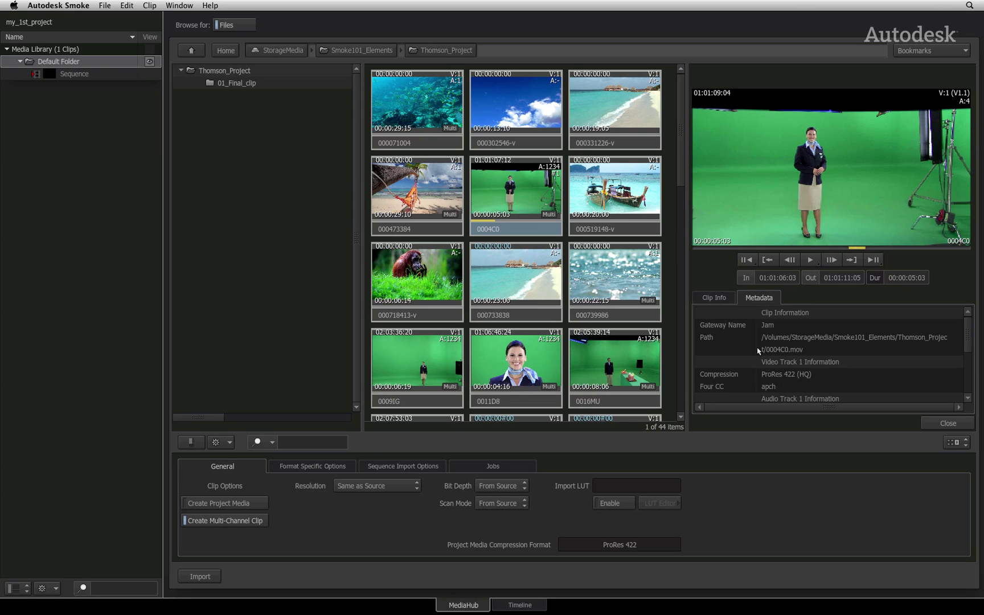
{"action": "left_click", "coordinate": [723, 299]}
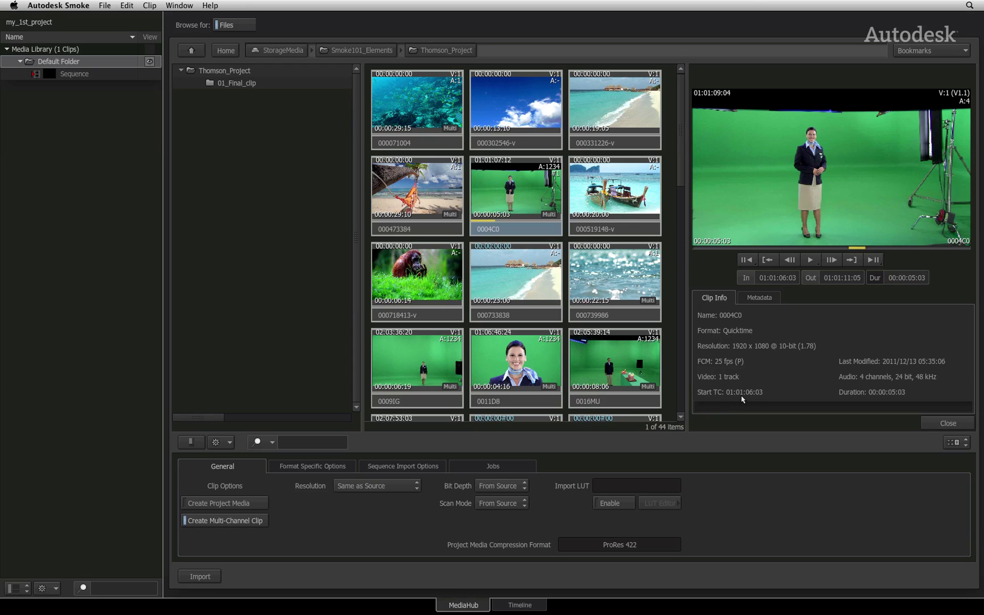
{"action": "left_click", "coordinate": [761, 299]}
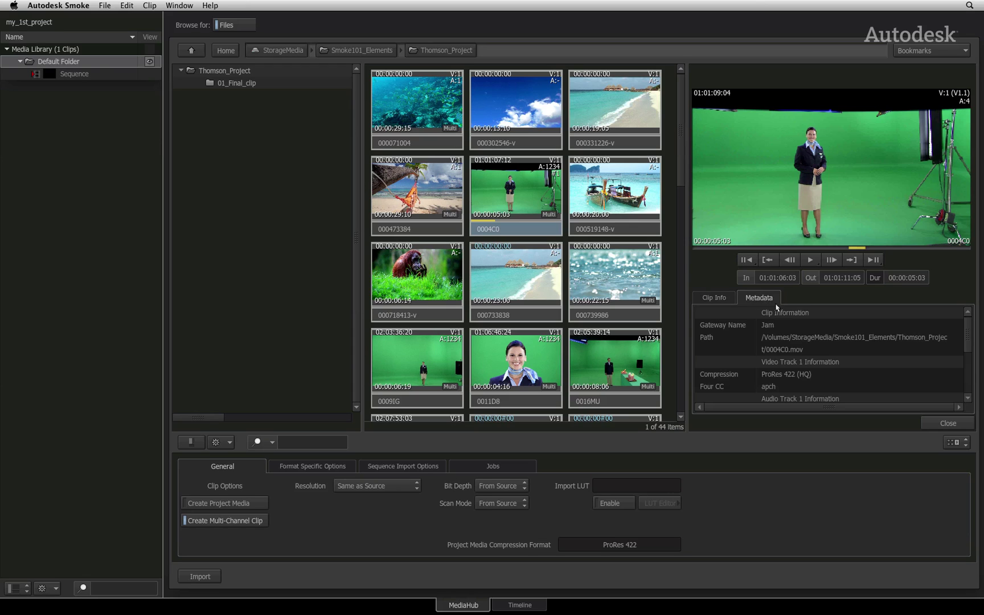
{"action": "mouse_move", "coordinate": [969, 330]}
{"action": "left_mouse_down"}
{"action": "mouse_move", "coordinate": [969, 363]}
{"action": "mouse_move", "coordinate": [968, 318]}
{"action": "left_mouse_up"}
Jump to the bookmarked RED Footage folder and view the metadata of clip A003_C015_03286V_001
{"action": "left_click", "coordinate": [945, 53]}
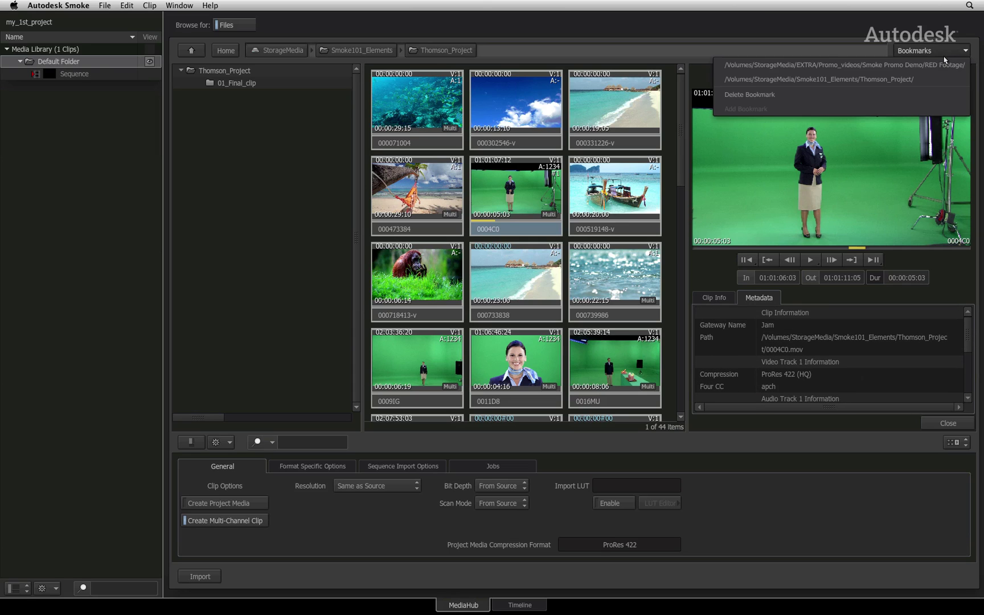
{"action": "left_click", "coordinate": [937, 65]}
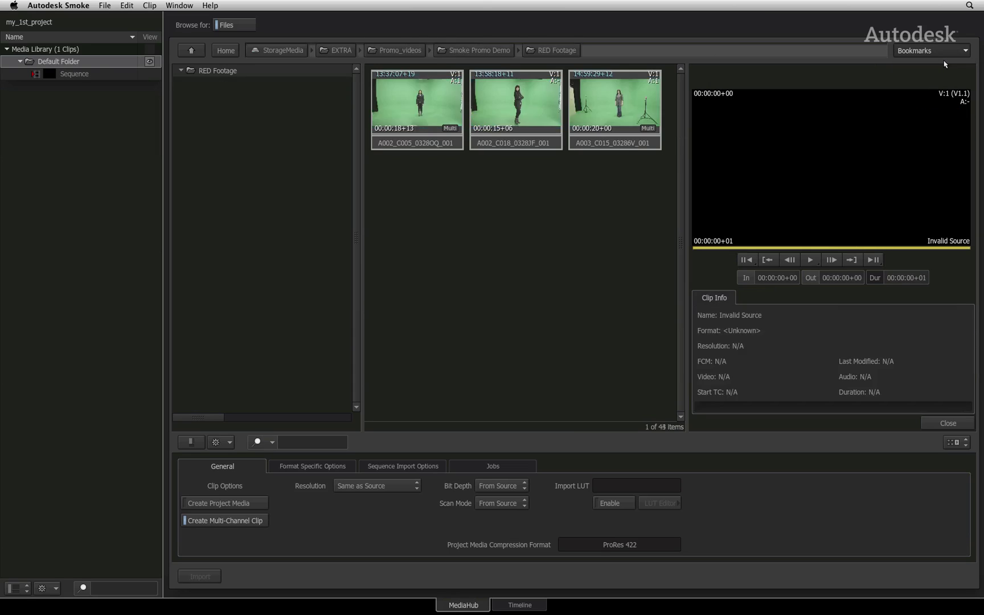
{"action": "left_click", "coordinate": [636, 148]}
{"action": "left_click", "coordinate": [767, 298]}
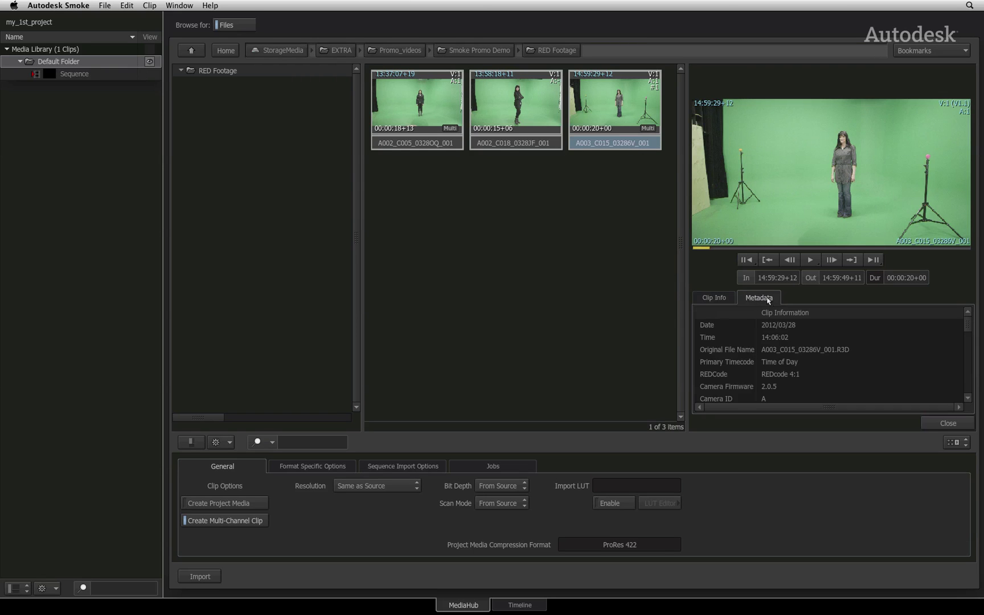
{"action": "mouse_move", "coordinate": [967, 326]}
{"action": "left_mouse_down"}
{"action": "mouse_move", "coordinate": [968, 356]}
{"action": "mouse_move", "coordinate": [966, 323]}
{"action": "left_mouse_up"}
Check the R3D Debayering options, keeping Debayer Mode at Quarter resolution
{"action": "left_click", "coordinate": [348, 466]}
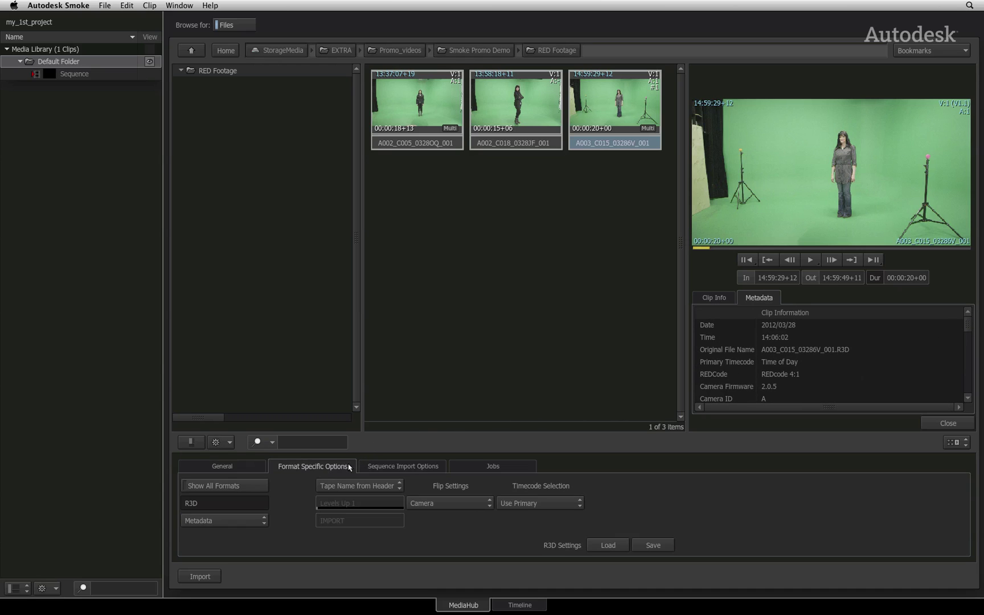
{"action": "left_click", "coordinate": [259, 521]}
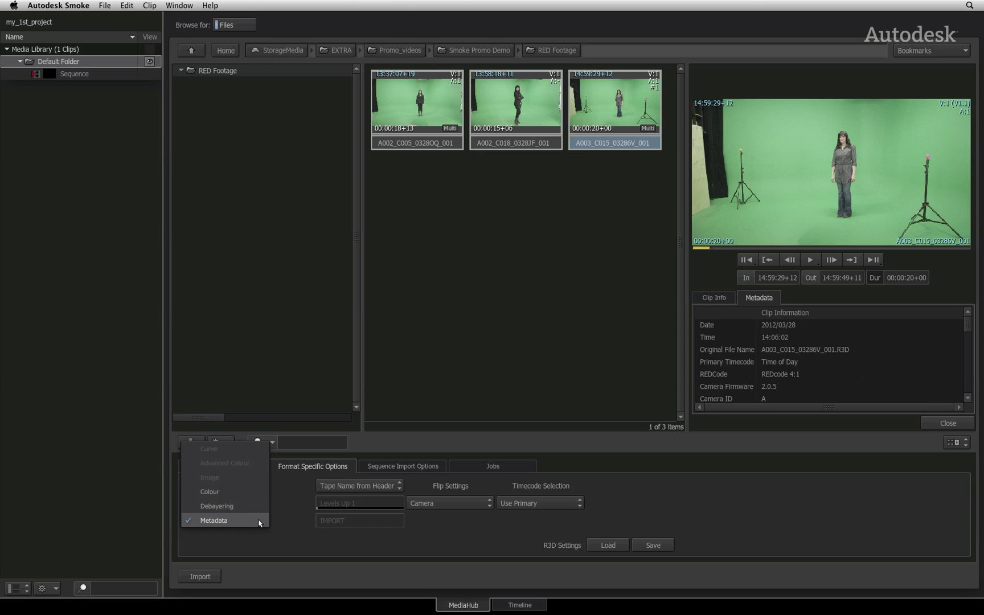
{"action": "left_click", "coordinate": [263, 507]}
{"action": "left_click", "coordinate": [357, 504]}
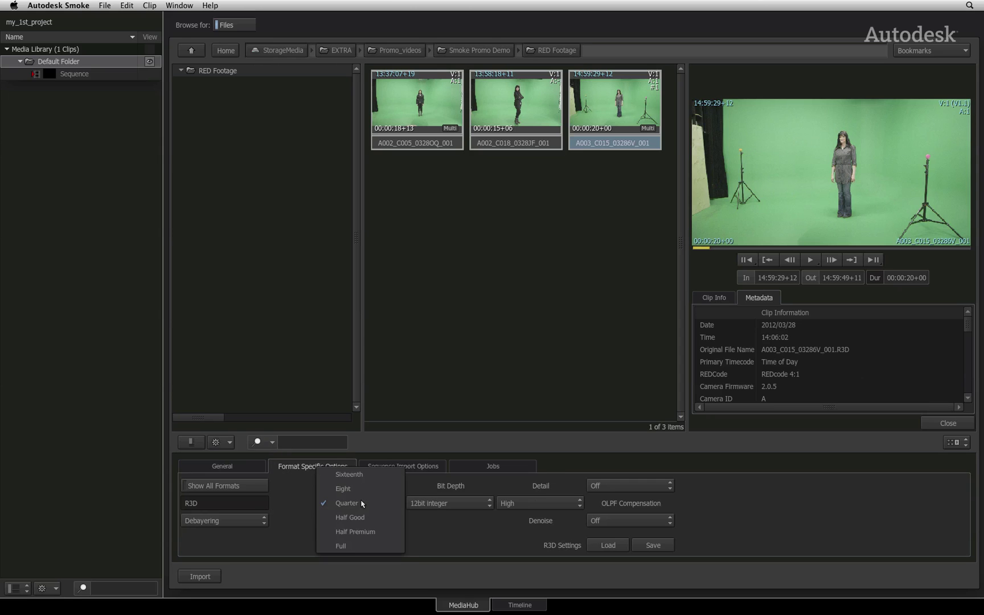
{"action": "left_click", "coordinate": [446, 542]}
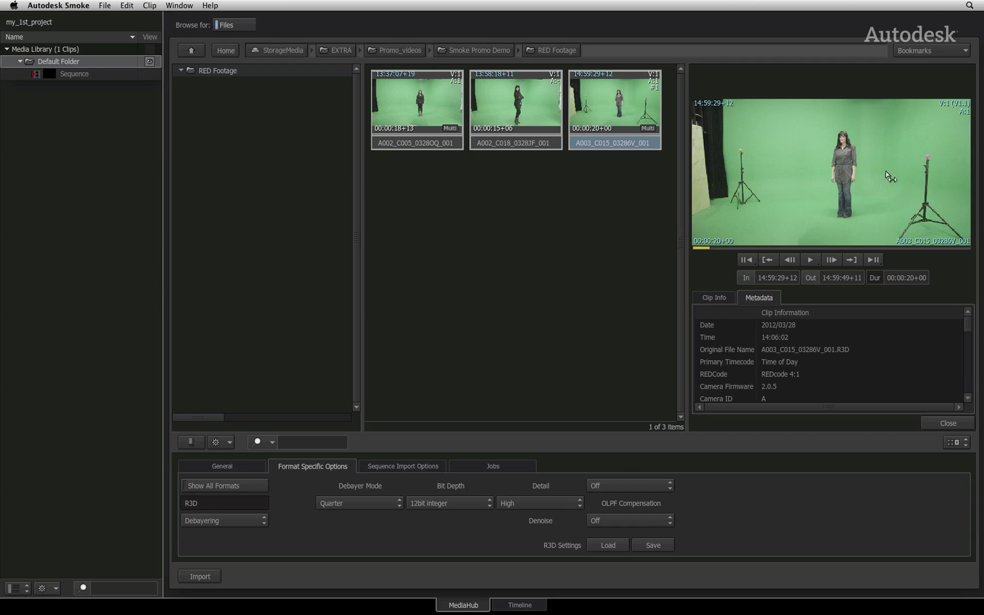
{"action": "left_click", "coordinate": [947, 57]}
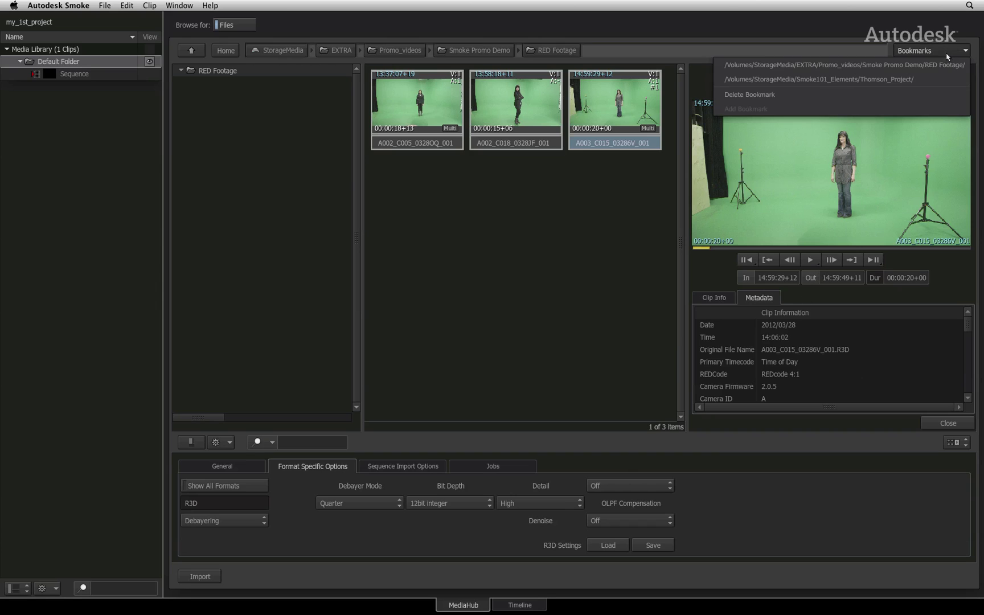
In Thomson_Project, select clips 000071004 through 000519148-v and show the General import options
{"action": "left_click", "coordinate": [942, 75]}
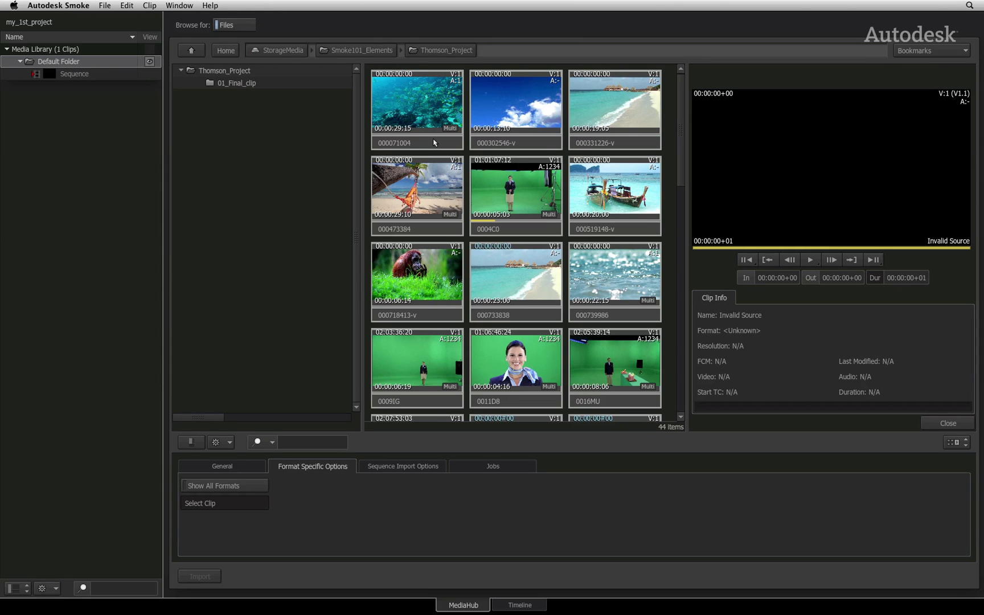
{"action": "left_click", "coordinate": [434, 142]}
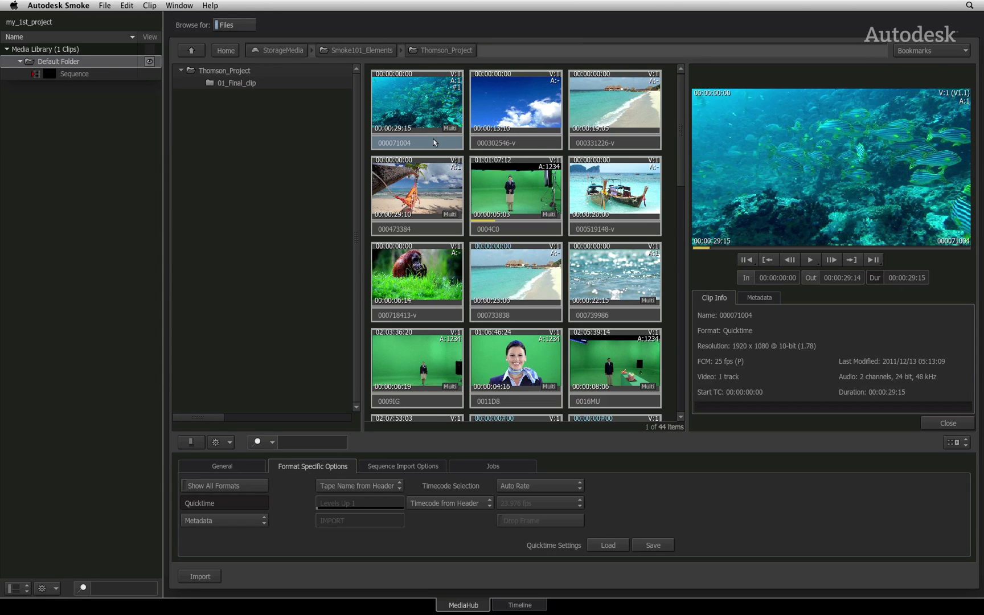
{"action": "left_click", "coordinate": [623, 230], "text": "shift"}
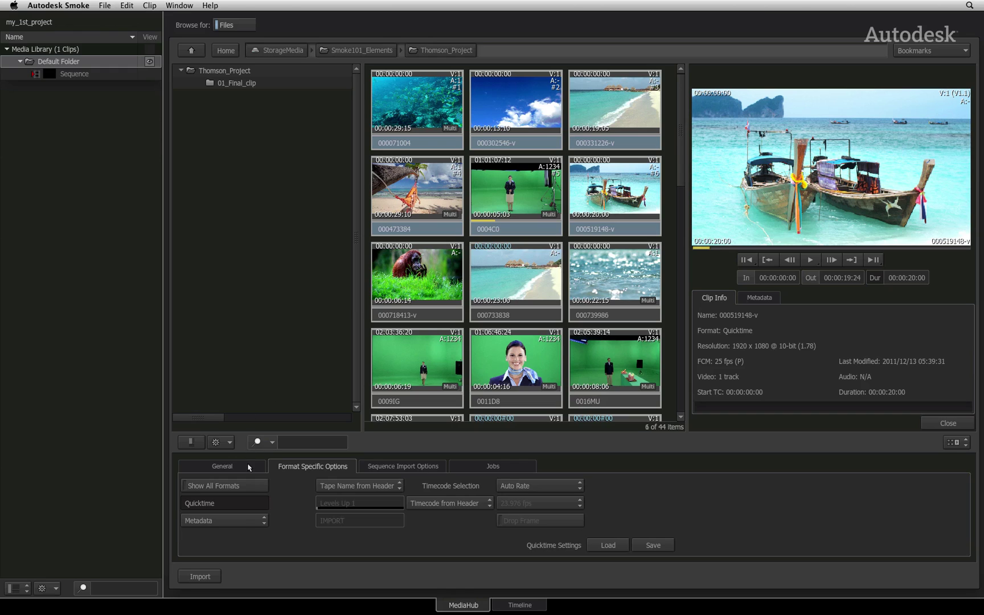
{"action": "left_click", "coordinate": [249, 467]}
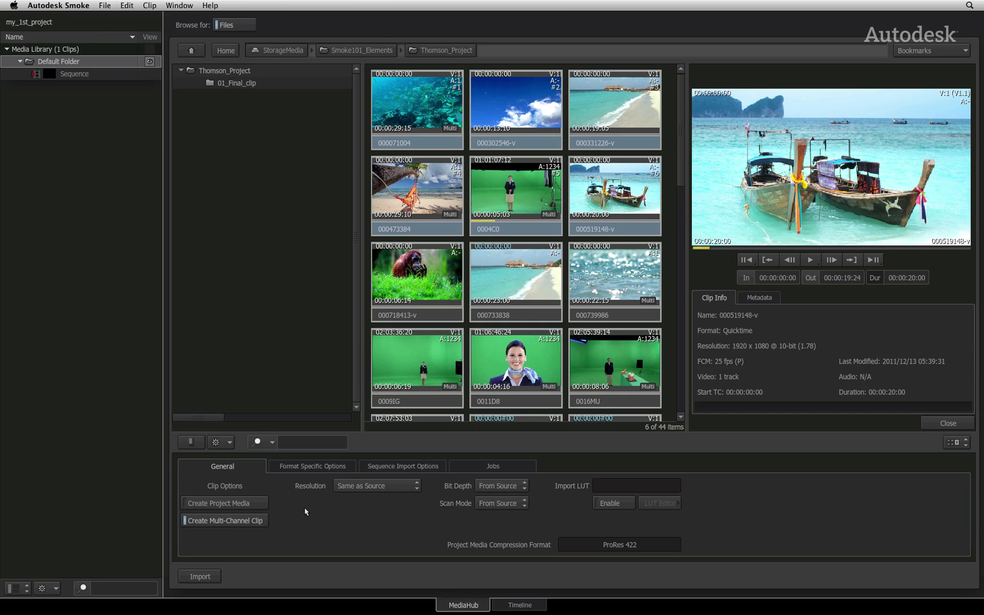
{"action": "left_click", "coordinate": [205, 504]}
{"action": "left_click", "coordinate": [505, 468]}
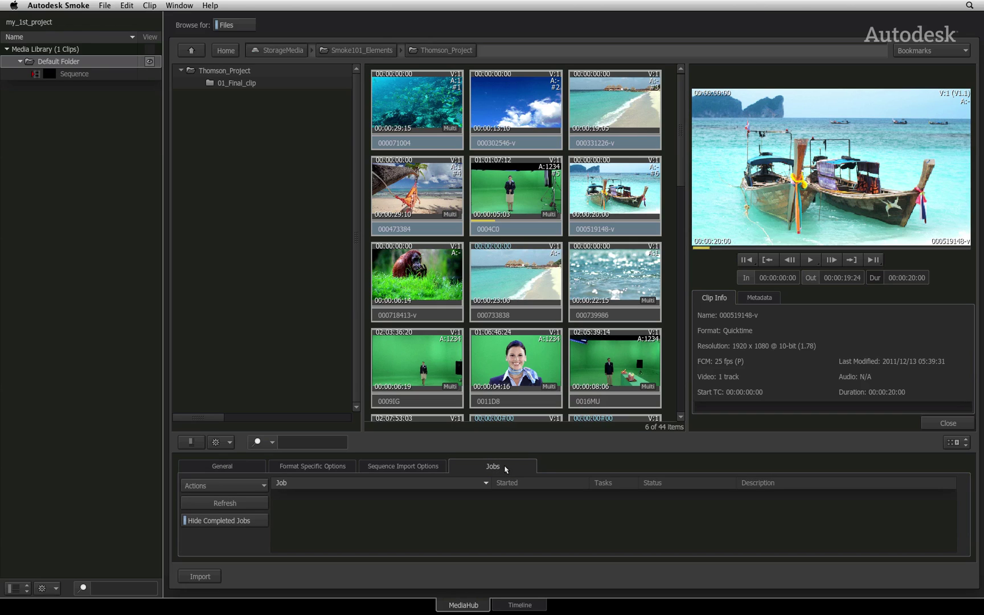
{"action": "left_click", "coordinate": [235, 478]}
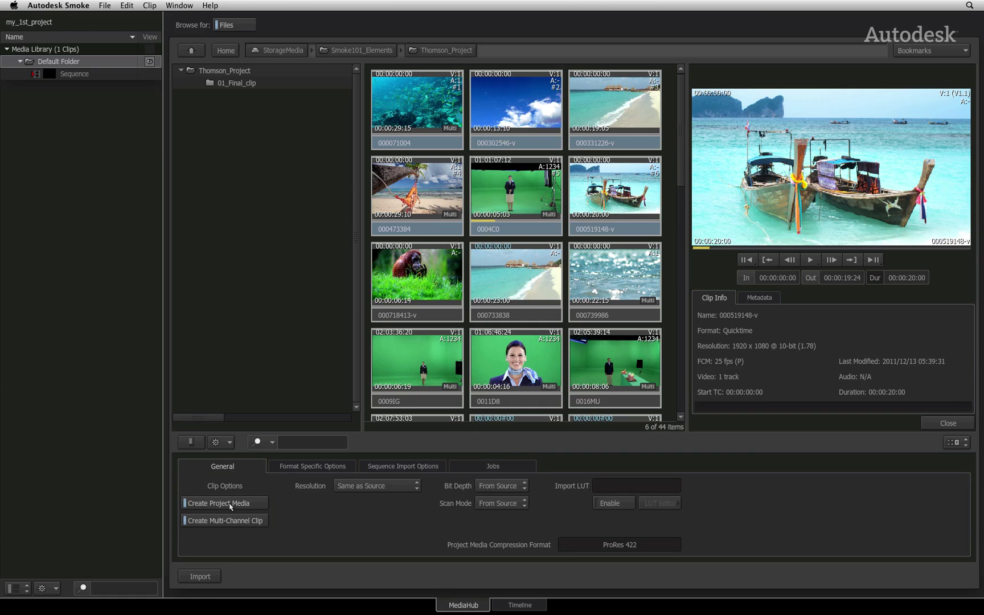
{"action": "left_click", "coordinate": [230, 505]}
Import the six selected clips into a new Media Library folder named 'thomson'
{"action": "left_click_drag", "start_coordinate": [430, 141], "coordinate": [67, 50]}
{"action": "type", "text": "thomson"}
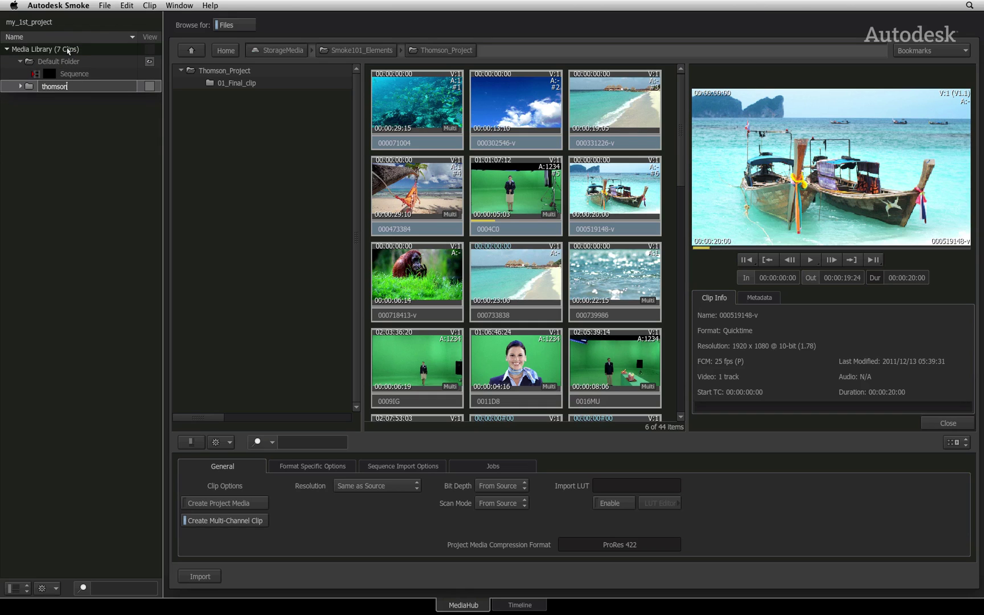
{"action": "key", "text": "Return"}
Add clips 000718413-v, 000733838 and 000739986 to the thomson folder
{"action": "left_click", "coordinate": [26, 85]}
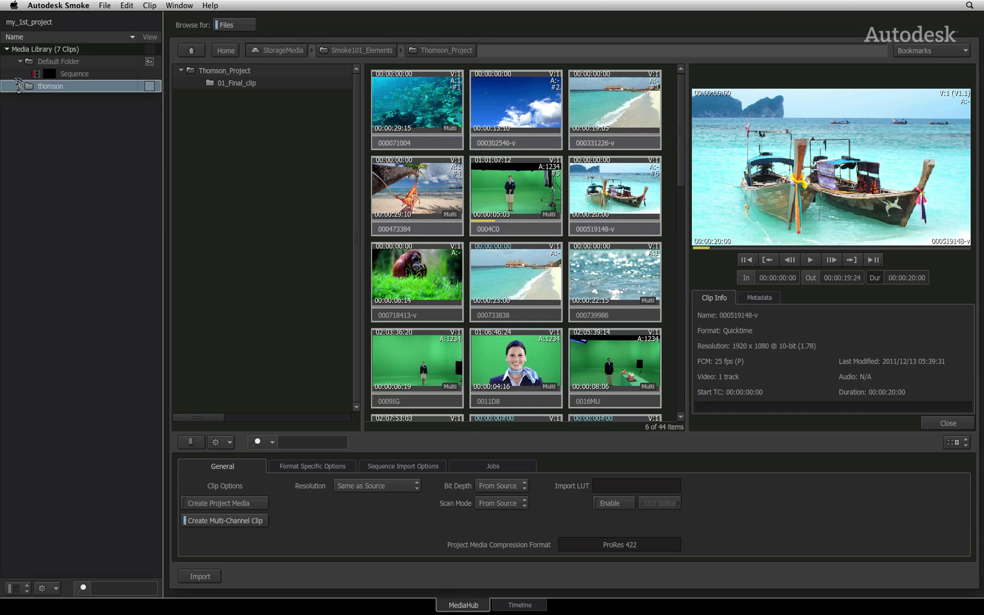
{"action": "left_click", "coordinate": [426, 288]}
{"action": "left_click", "coordinate": [586, 315], "text": "shift"}
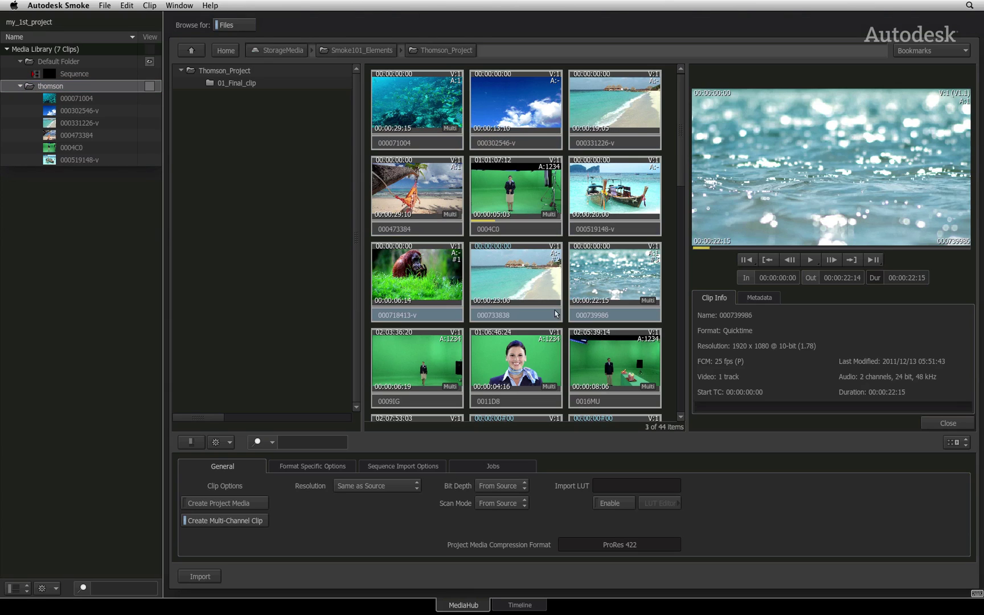
{"action": "left_click_drag", "start_coordinate": [557, 315], "coordinate": [80, 94]}
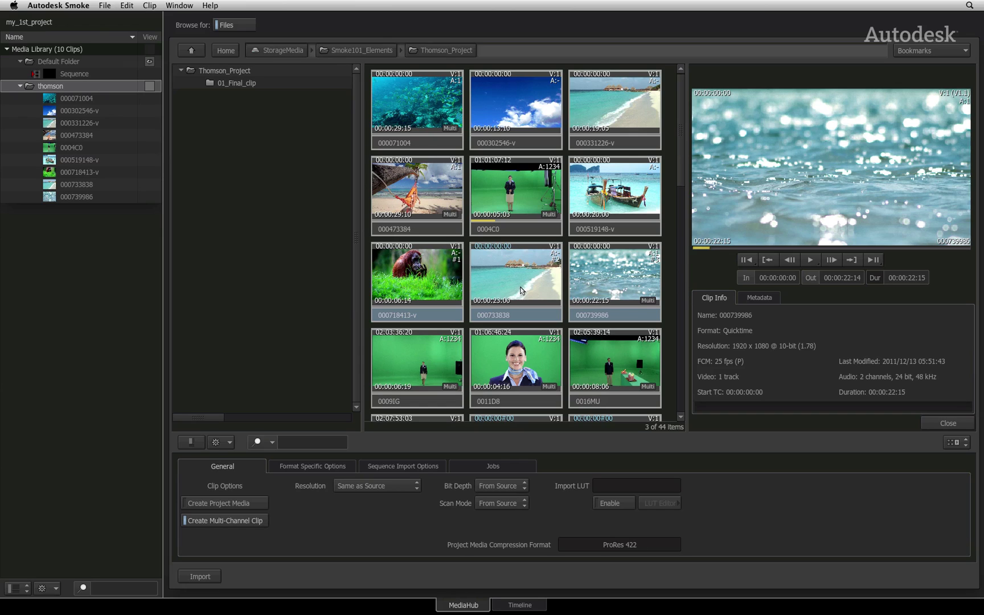
{"action": "key", "text": "super+shift+2"}
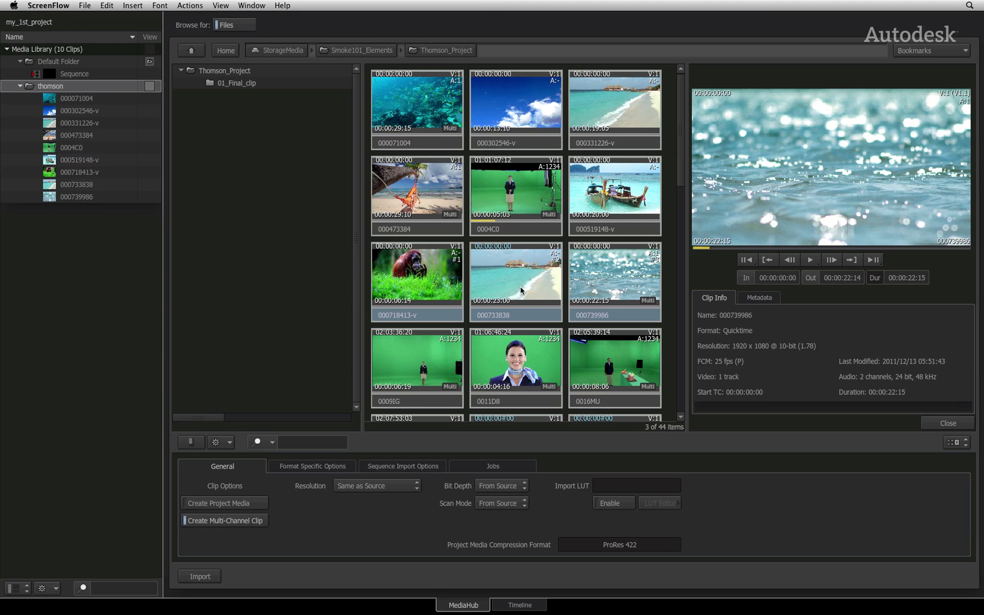
Drag the seven selected Finder files, including Holiday_Girl and Maldives_110209, into the thomson folder
{"action": "key", "text": "super+Tab"}
{"action": "left_click_drag", "start_coordinate": [511, 215], "coordinate": [88, 84]}
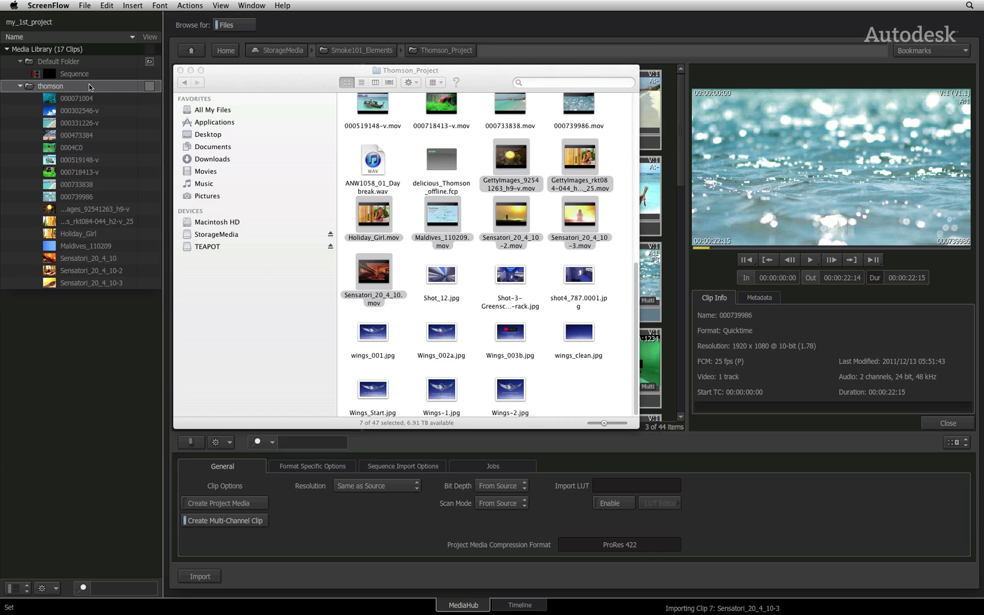
{"action": "left_click", "coordinate": [89, 87]}
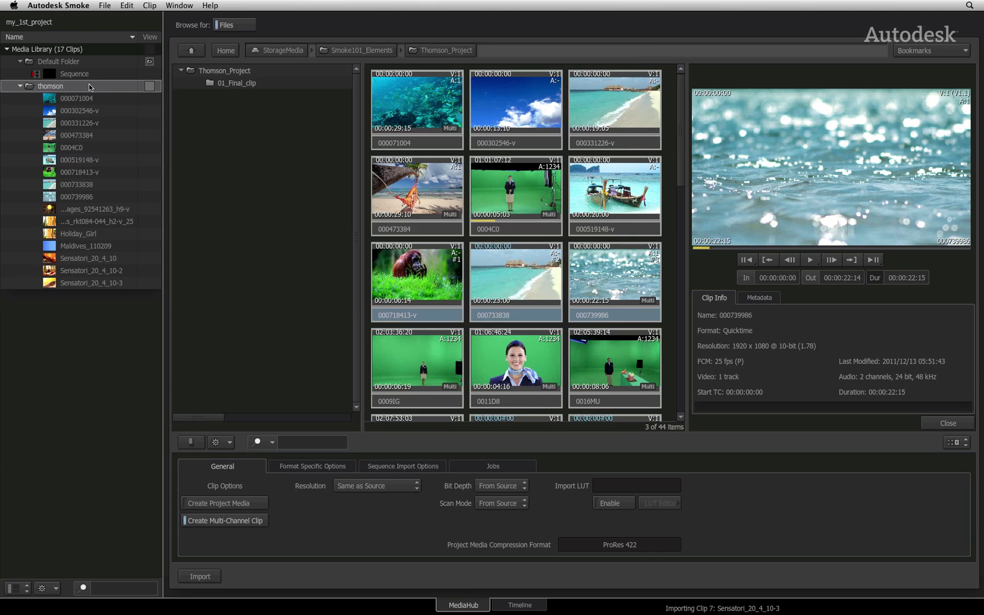